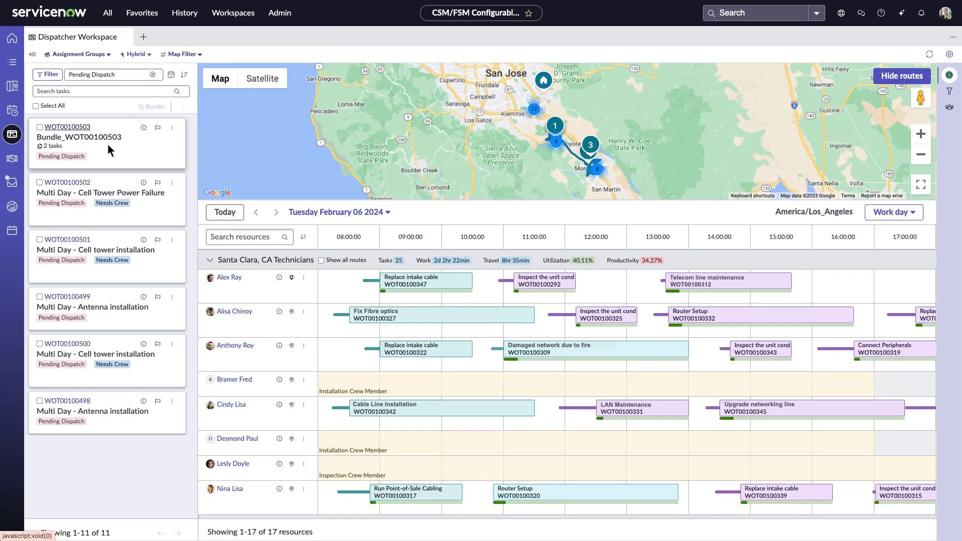
Step: Open task WOT00100495 from the Bundled Tasks (2) list of Bundle_WOT00100503
{"action": "left_click", "coordinate": [107, 144]}
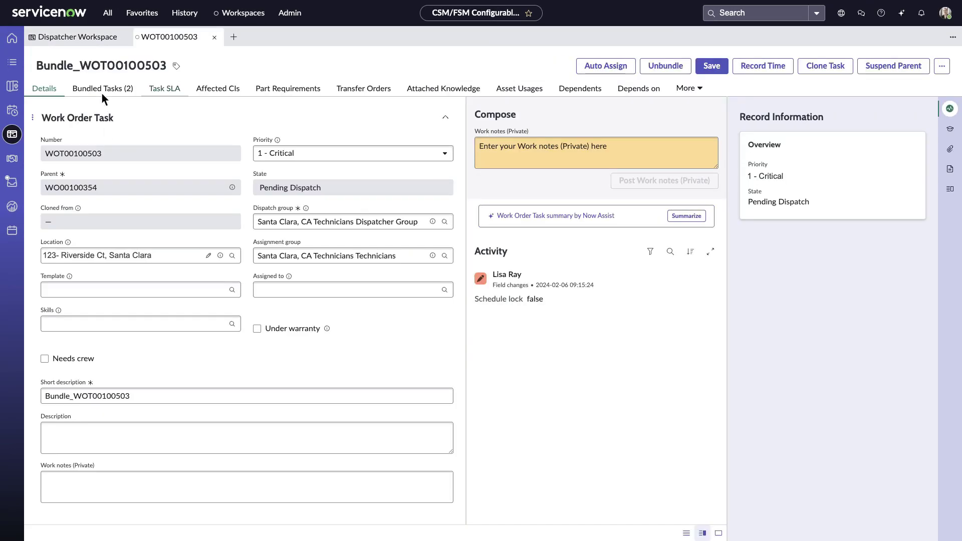
{"action": "left_click", "coordinate": [101, 90]}
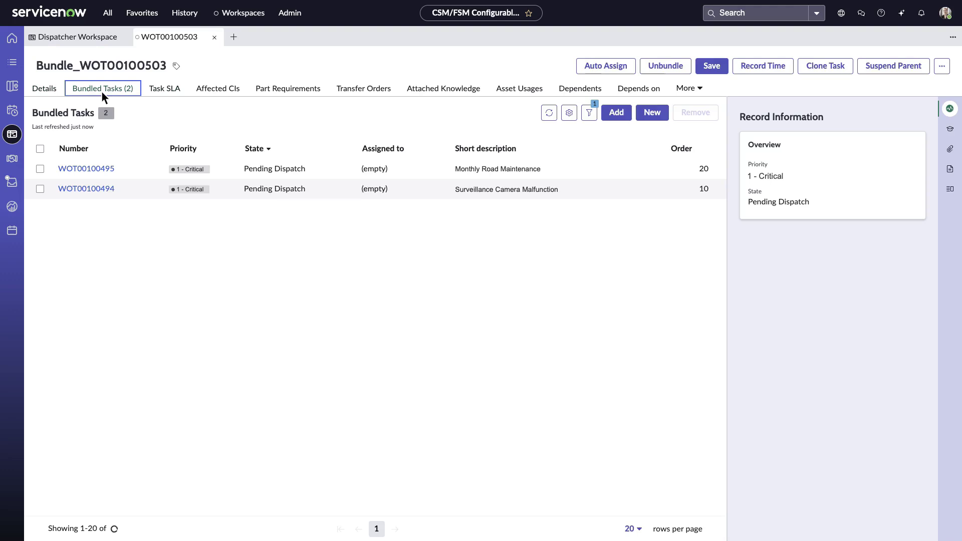
{"action": "left_click", "coordinate": [106, 169]}
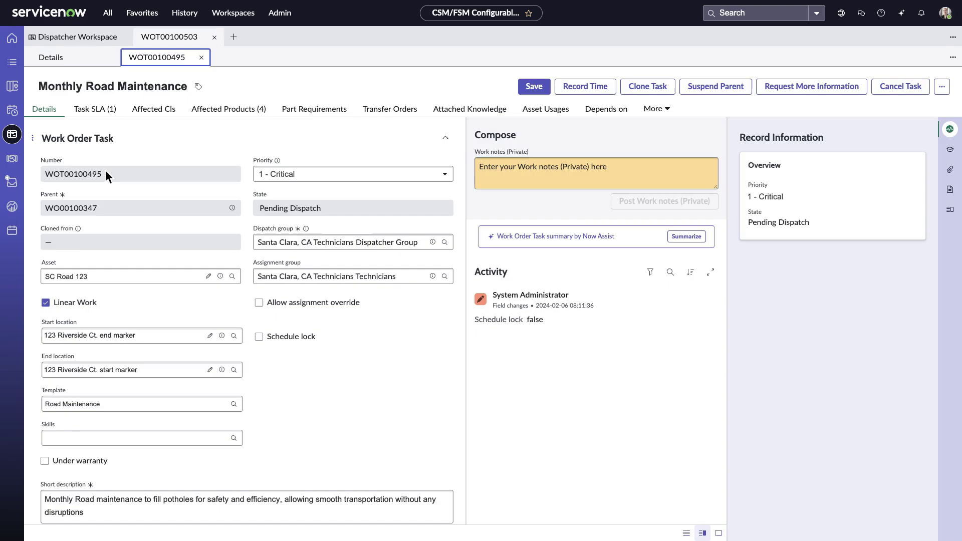
Step: Trace SC Road 123 on the Asset map's Roadways layer in Line view, then return to Bundled Tasks
{"action": "left_click", "coordinate": [139, 278]}
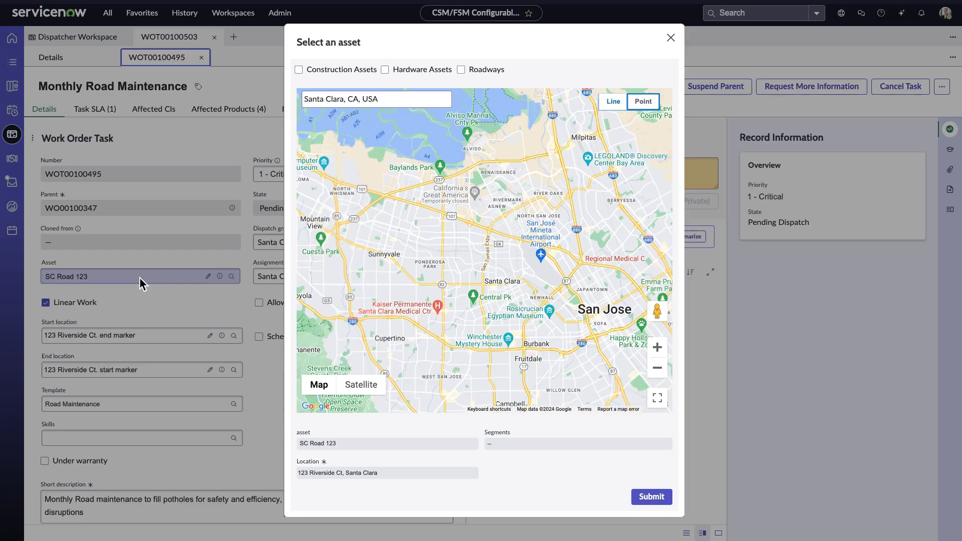
{"action": "left_click", "coordinate": [299, 70]}
{"action": "left_click", "coordinate": [385, 70]}
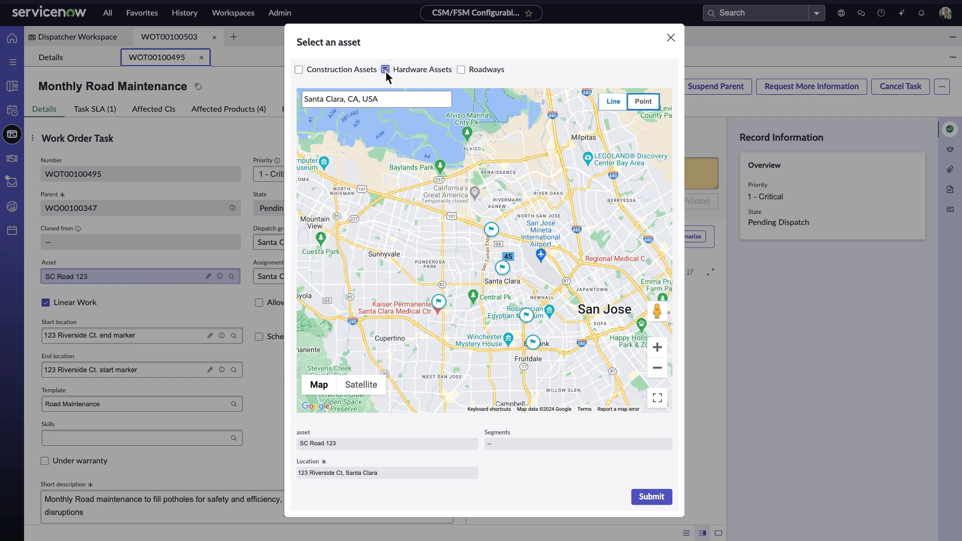
{"action": "left_click", "coordinate": [461, 70]}
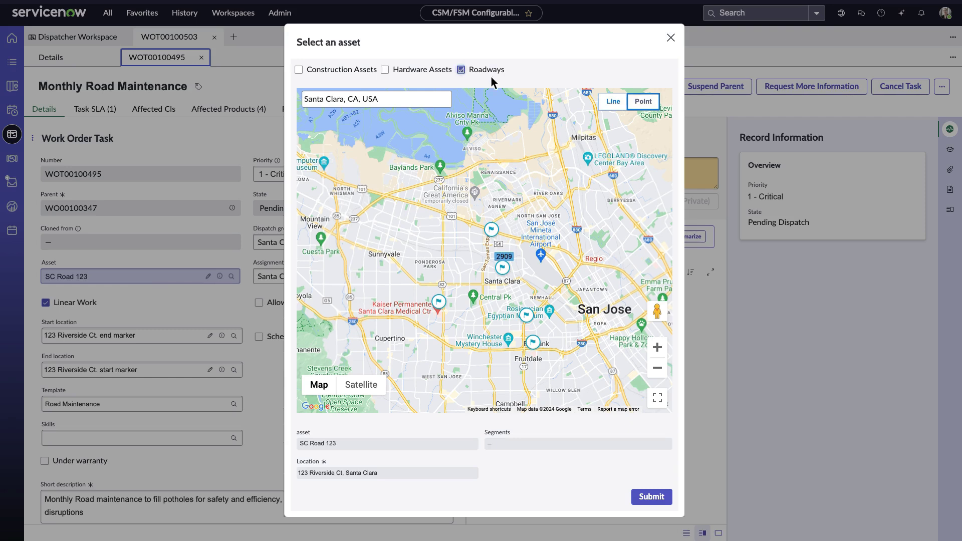
{"action": "left_click", "coordinate": [602, 101]}
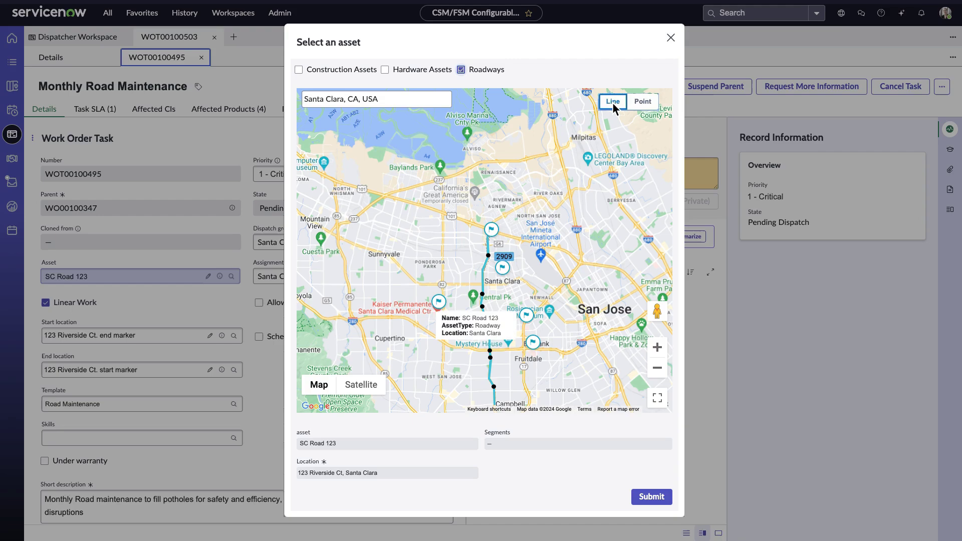
{"action": "left_click", "coordinate": [670, 39]}
{"action": "left_click", "coordinate": [80, 59]}
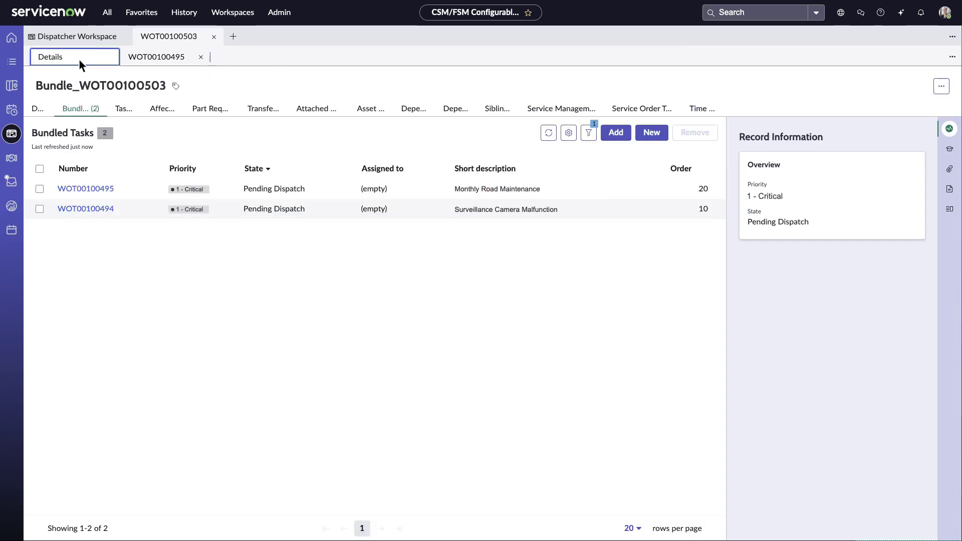
Step: Attach knowledge article KB0010004 to task WOT00100494 with the work note 'For reference'
{"action": "left_click", "coordinate": [104, 209]}
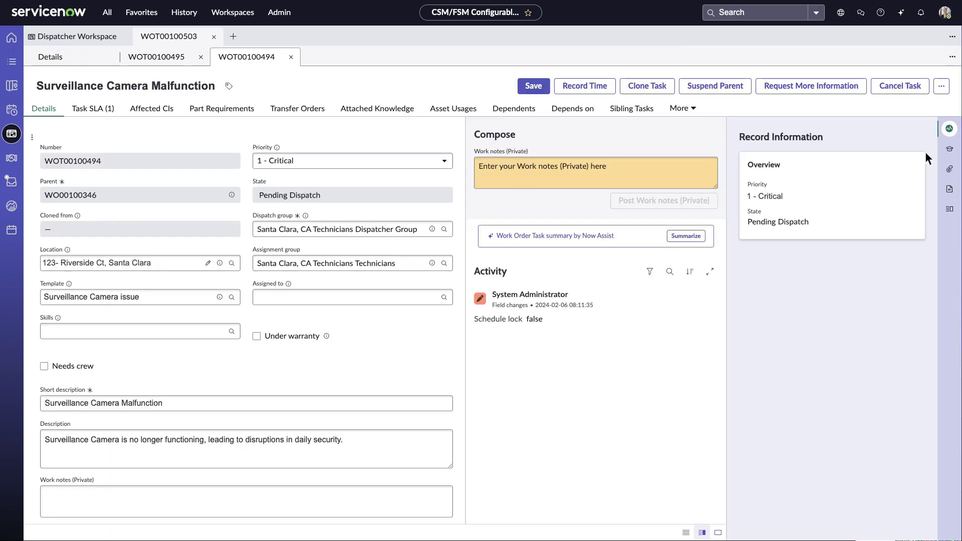
{"action": "left_click", "coordinate": [950, 150]}
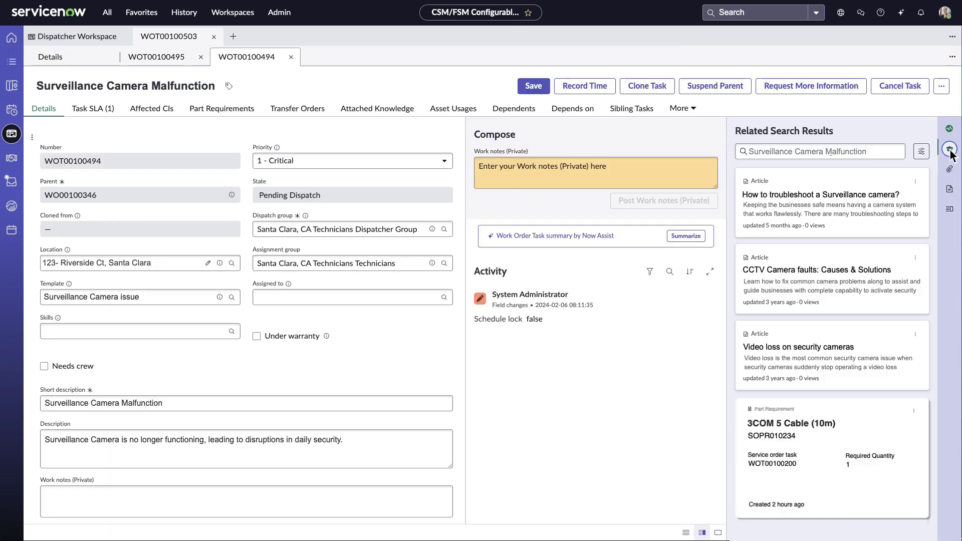
{"action": "left_click", "coordinate": [915, 183]}
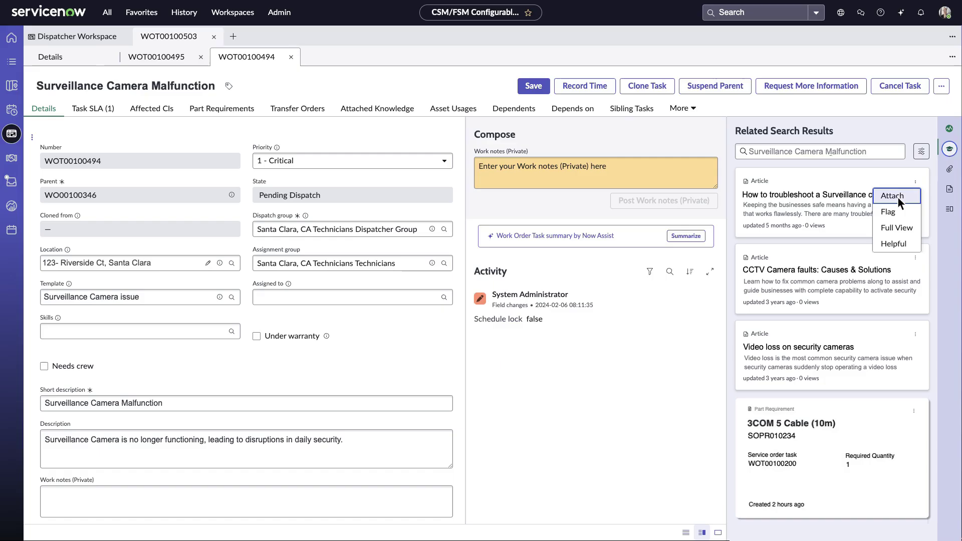
{"action": "left_click", "coordinate": [897, 196]}
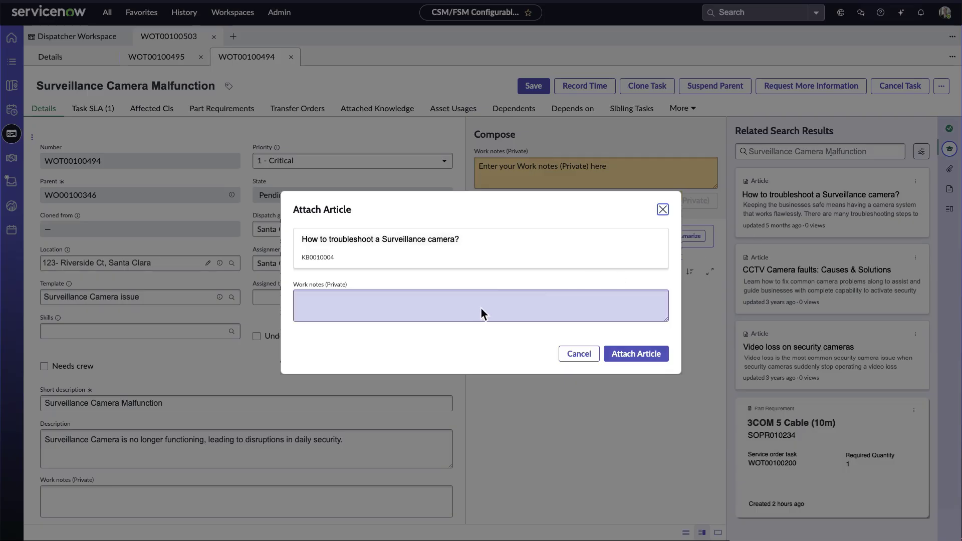
{"action": "type", "text": "For reference"}
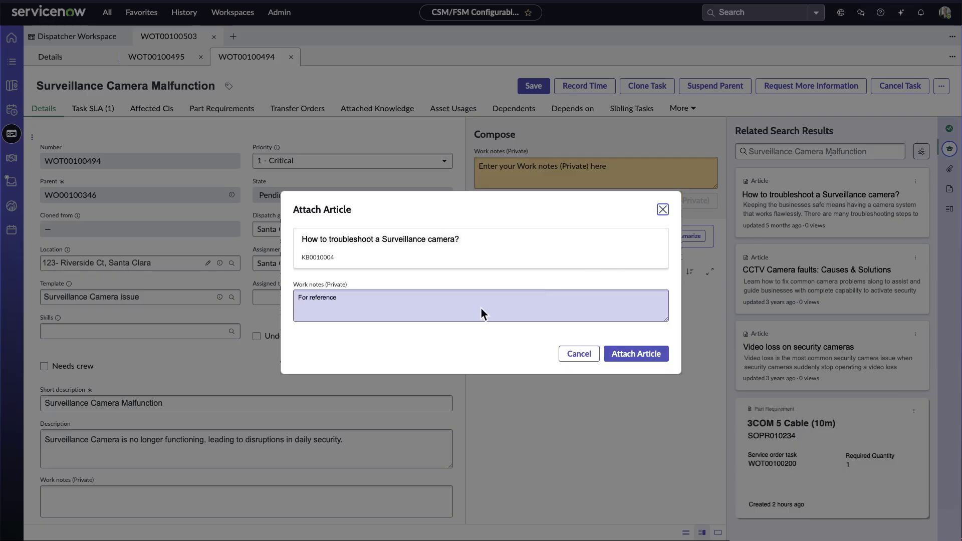
{"action": "left_click", "coordinate": [640, 355]}
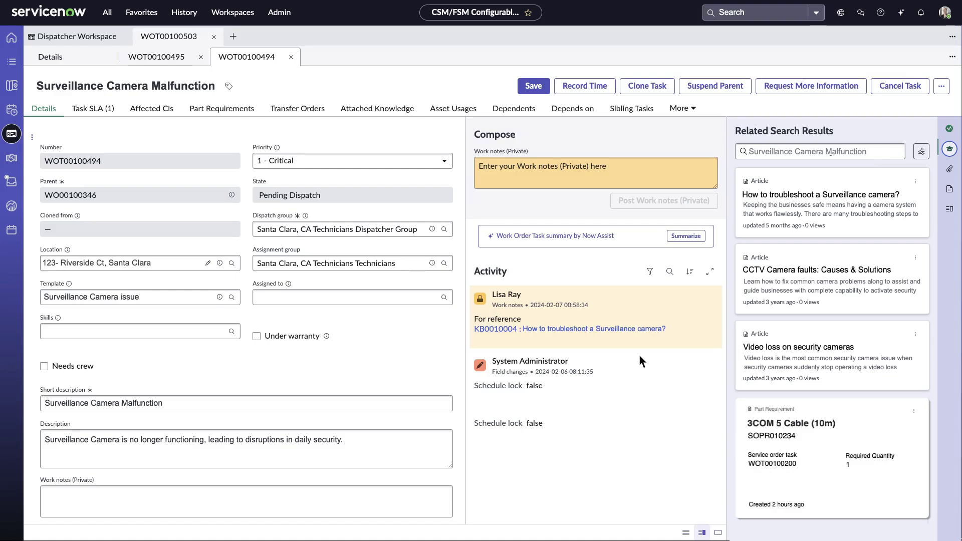
Step: Add a 3COM 5 Cable (10m), quantity 1, as part requirement SOPR010234 on WOT00100494
{"action": "left_click", "coordinate": [913, 411]}
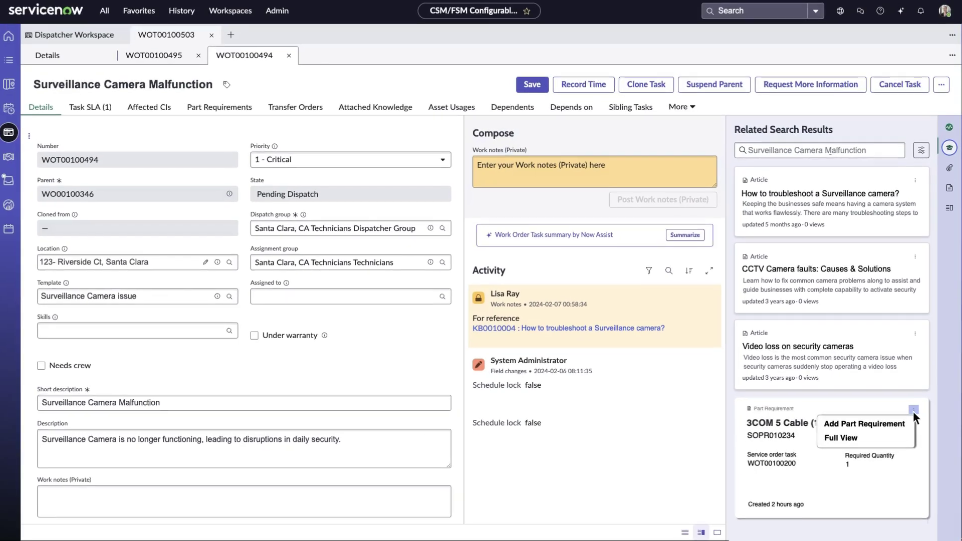
{"action": "left_click", "coordinate": [868, 425]}
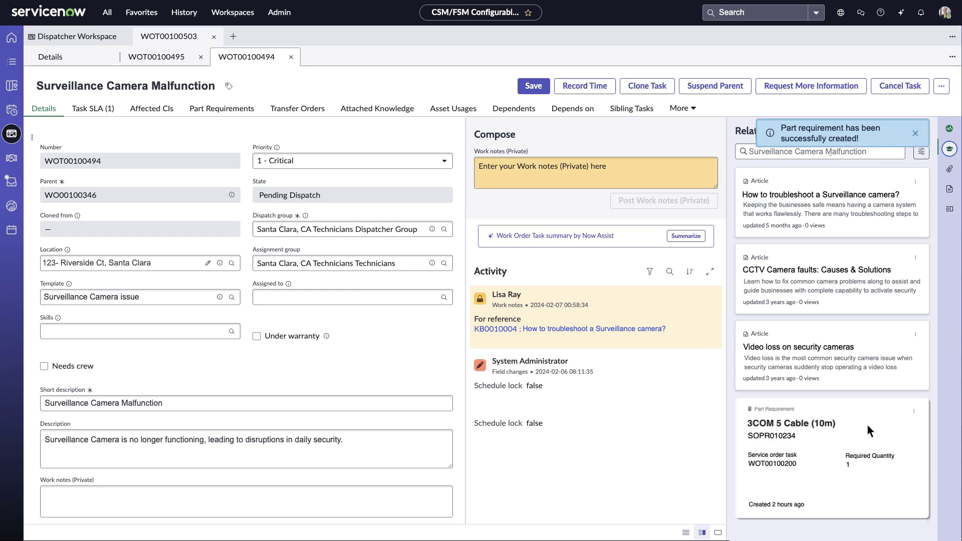
{"action": "left_click", "coordinate": [916, 134]}
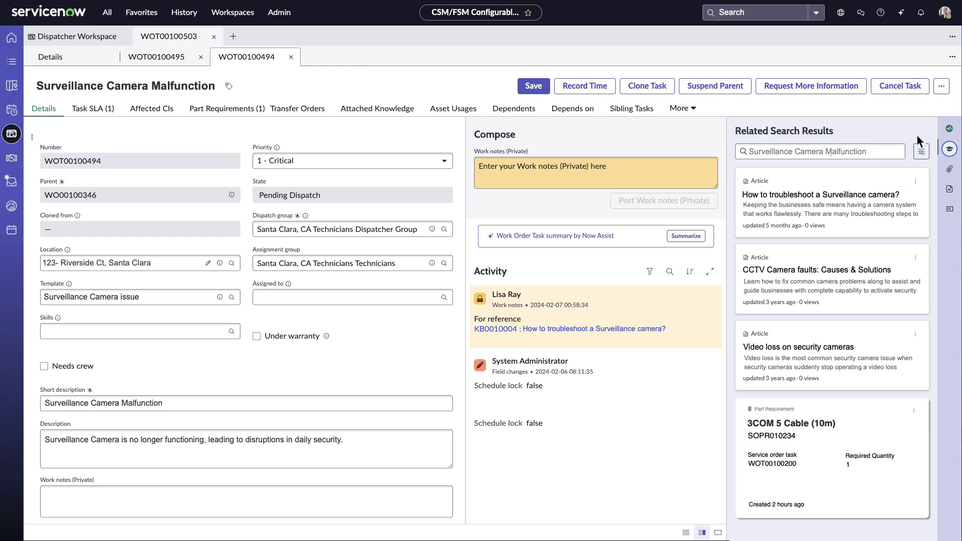
{"action": "left_click", "coordinate": [227, 109]}
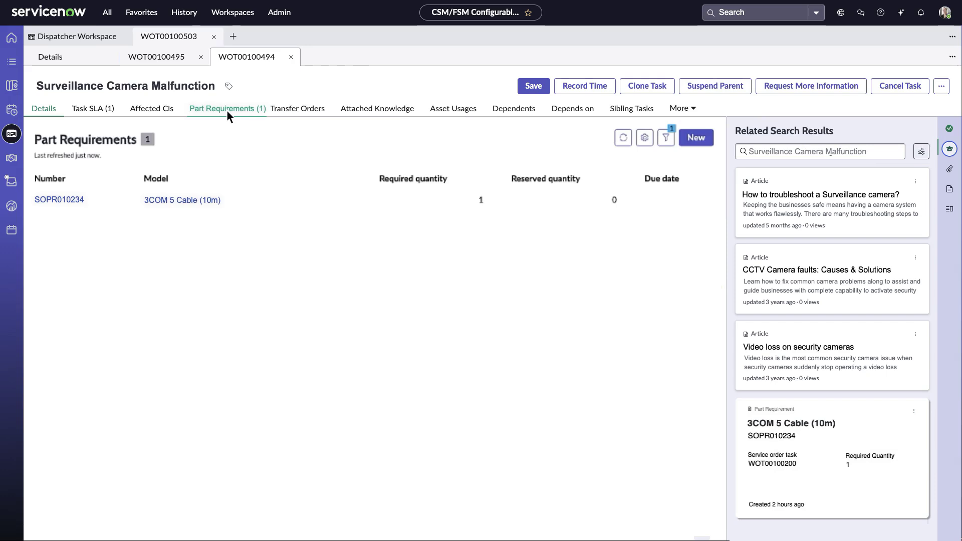
Step: Save WOT00100494, then auto-assign both Bundle_WOT00100503 tasks to the same technician
{"action": "left_click", "coordinate": [534, 87]}
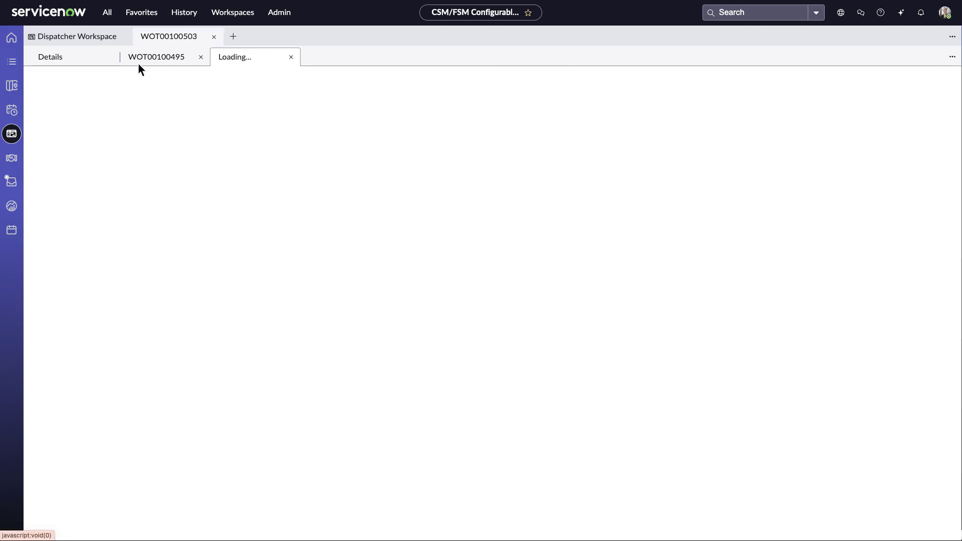
{"action": "left_click", "coordinate": [75, 58]}
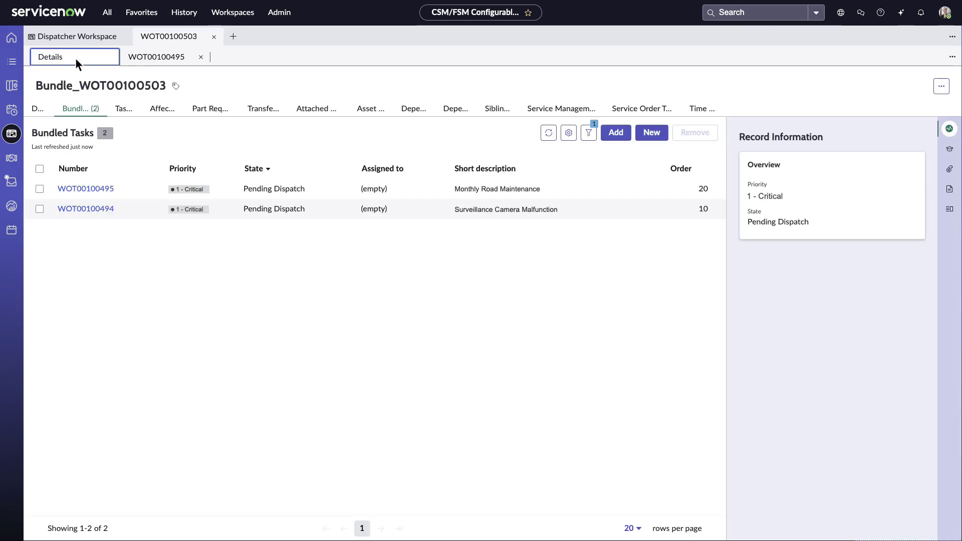
{"action": "left_click", "coordinate": [39, 168]}
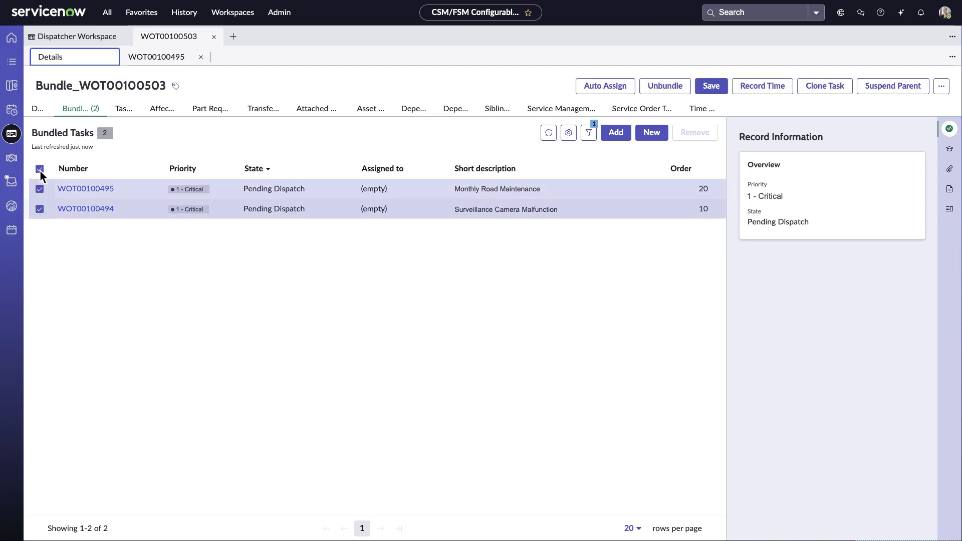
{"action": "left_click", "coordinate": [603, 89]}
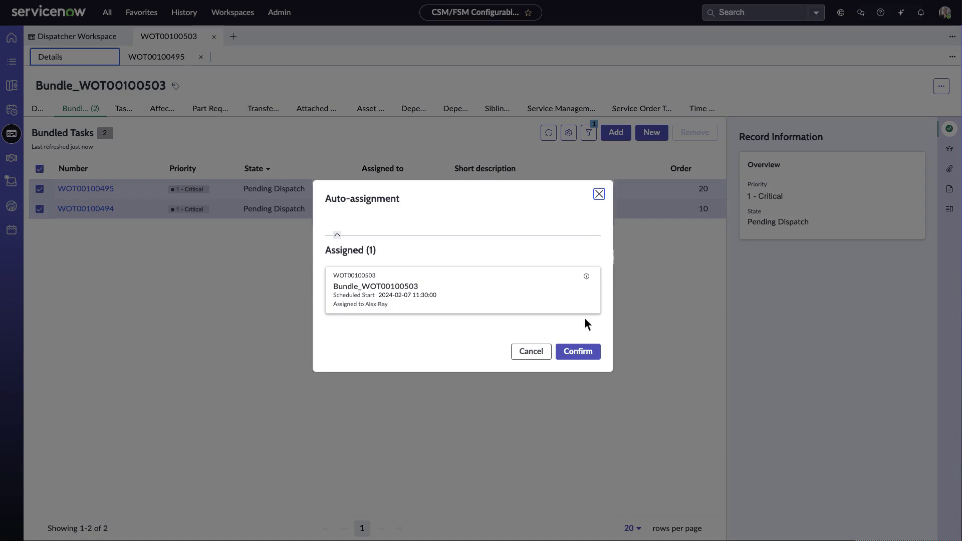
{"action": "left_click", "coordinate": [579, 352]}
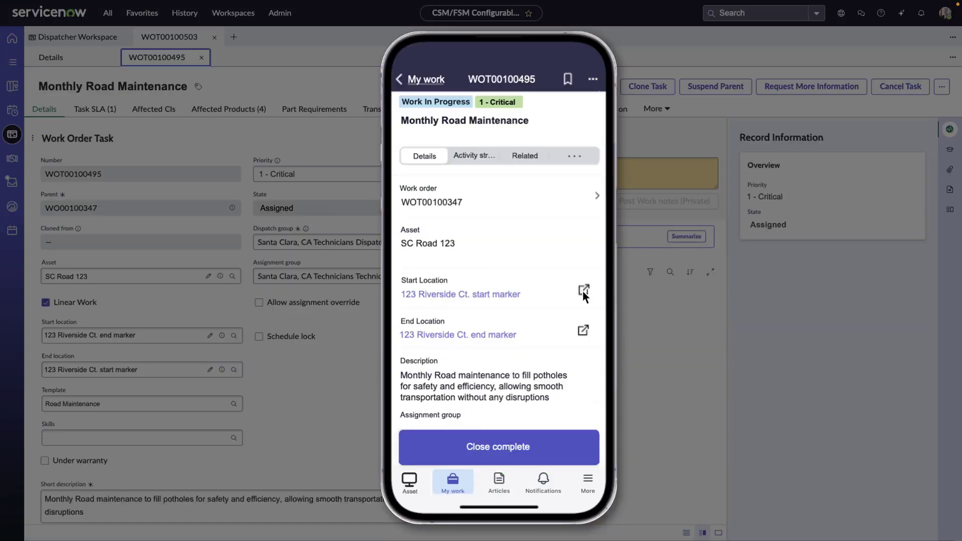
Step: In the mobile app, check the Start Location map and accept task WOT00100495
{"action": "left_click", "coordinate": [583, 292]}
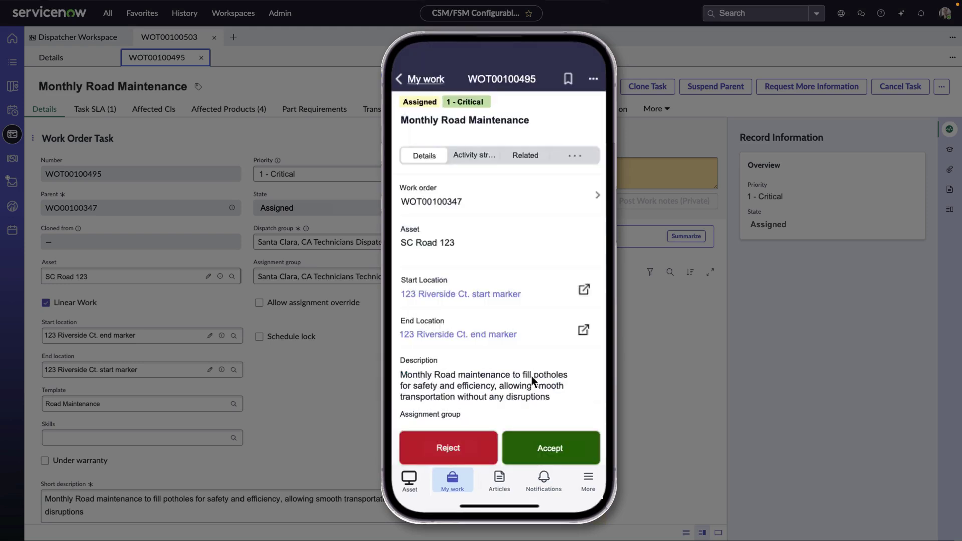
{"action": "left_click", "coordinate": [550, 447]}
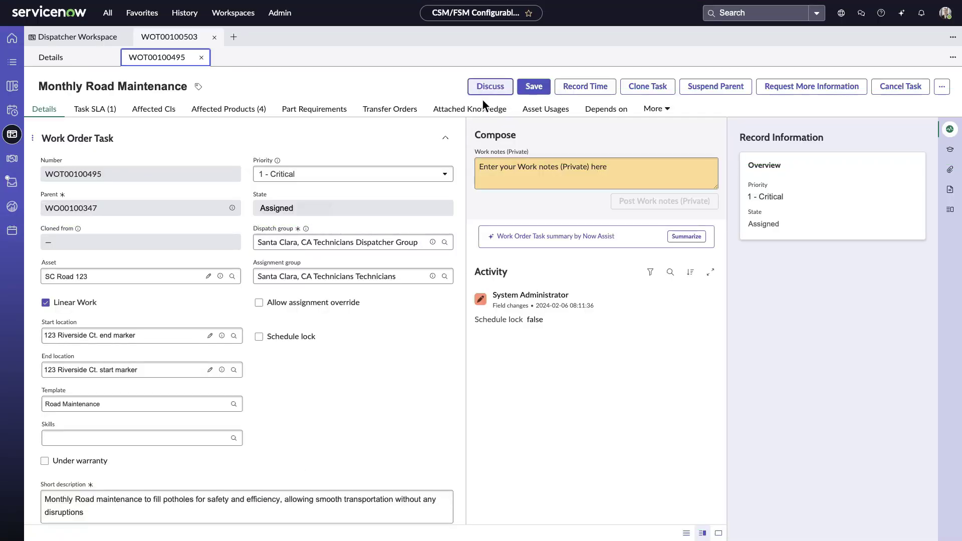
Step: Start a sidebar discussion 'Maintenance Document for Verification' on WOT00100495 with the technician invited
{"action": "left_click", "coordinate": [489, 87]}
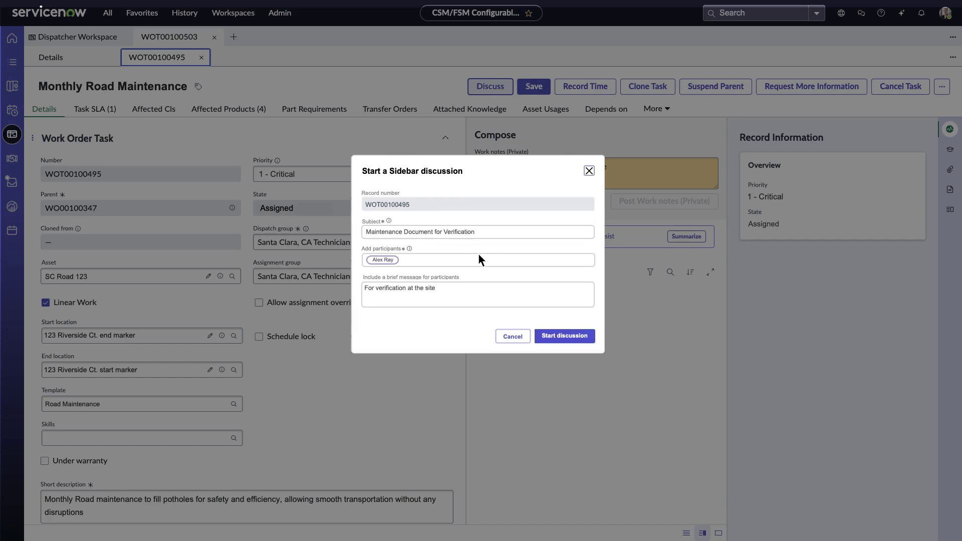
{"action": "left_click", "coordinate": [565, 336]}
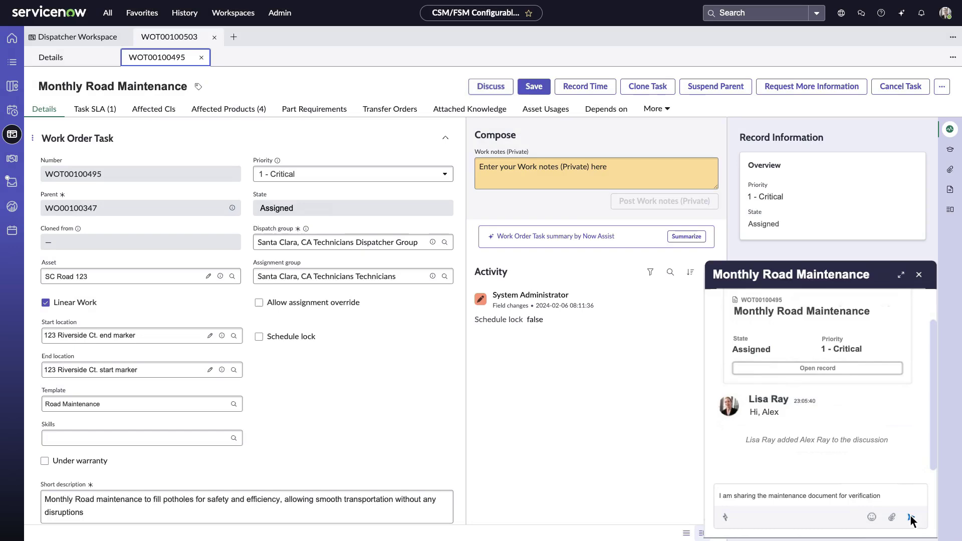
Step: Send the maintenance document message, then send the technician's thank-you reply from the phone
{"action": "left_click", "coordinate": [912, 518]}
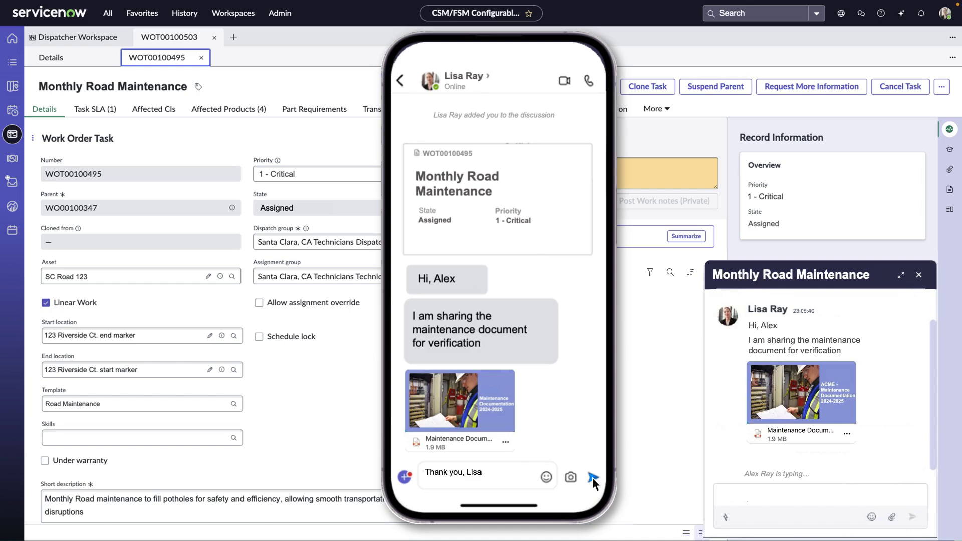
{"action": "left_click", "coordinate": [594, 480]}
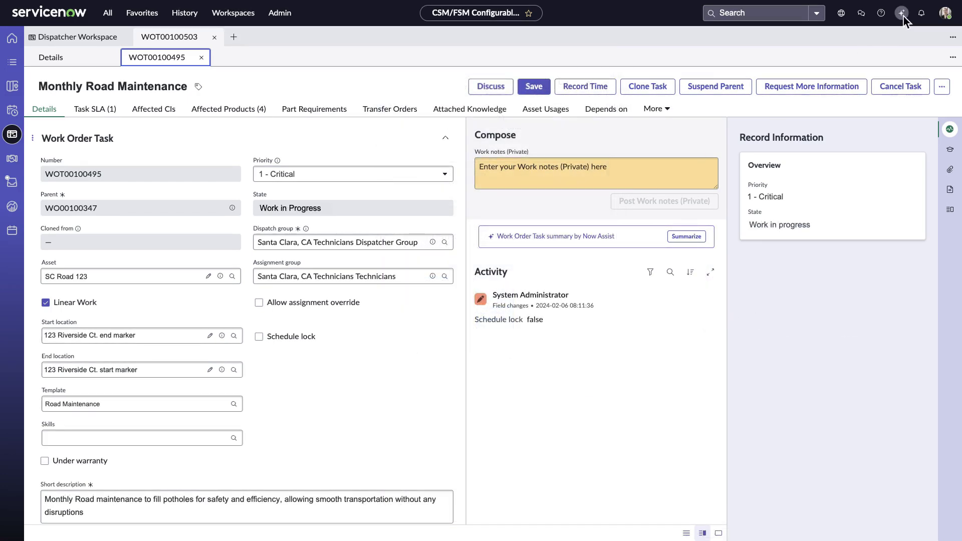
Step: Ask Now Assist to summarize parent work order WOT00100347, then close the assistant
{"action": "left_click", "coordinate": [903, 14]}
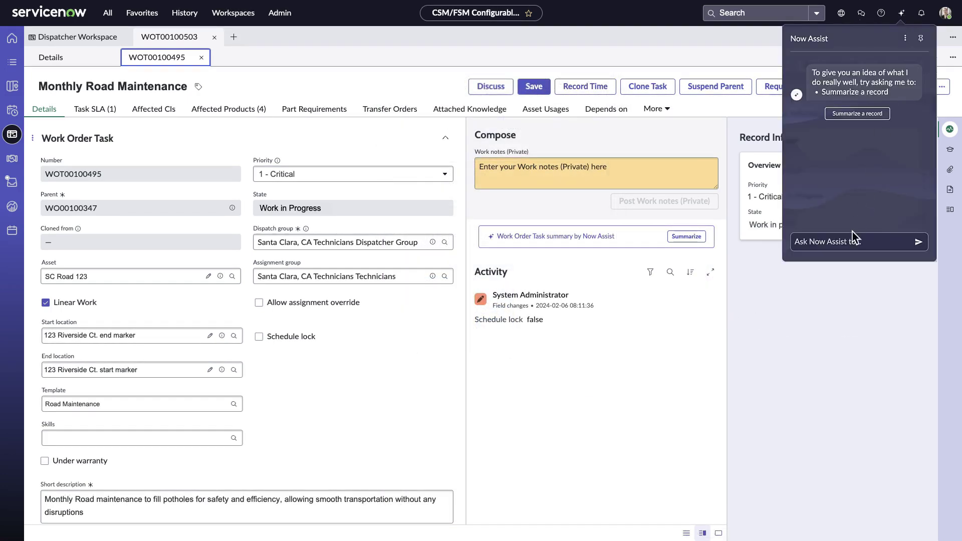
{"action": "type", "text": "Summarize WOT00100347"}
{"action": "left_click", "coordinate": [919, 243]}
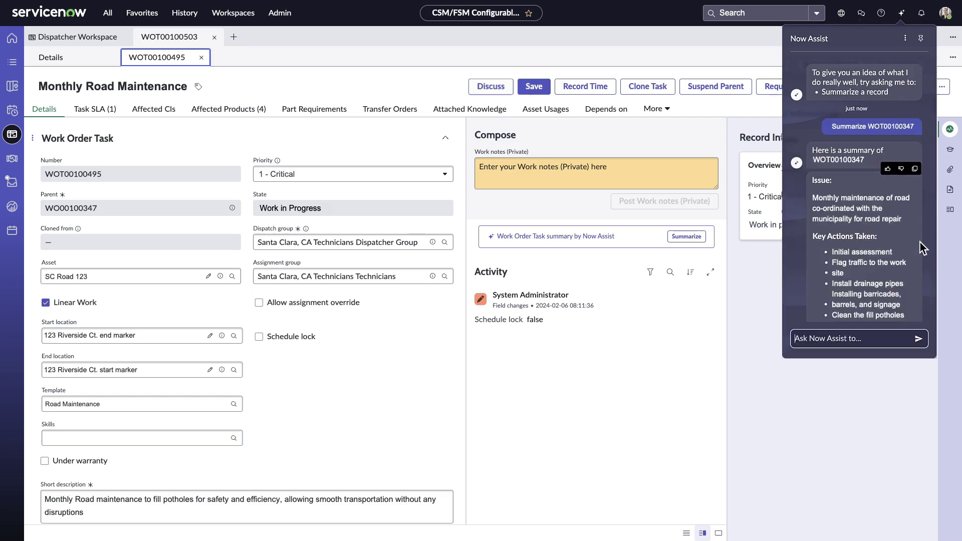
{"action": "left_click", "coordinate": [902, 17]}
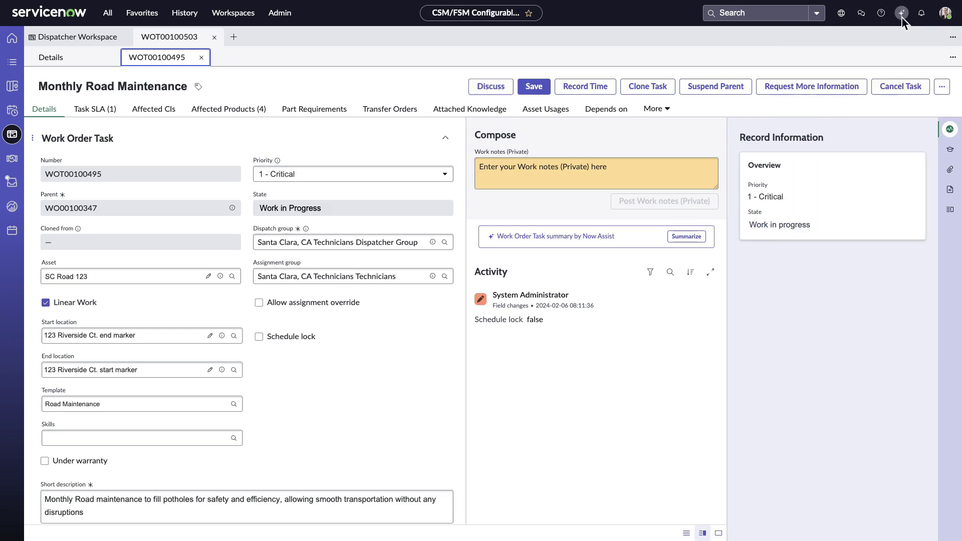
Step: Summarize WOT00100495, then close it complete in the mobile app with Now Assist-generated closure notes
{"action": "left_click", "coordinate": [690, 239]}
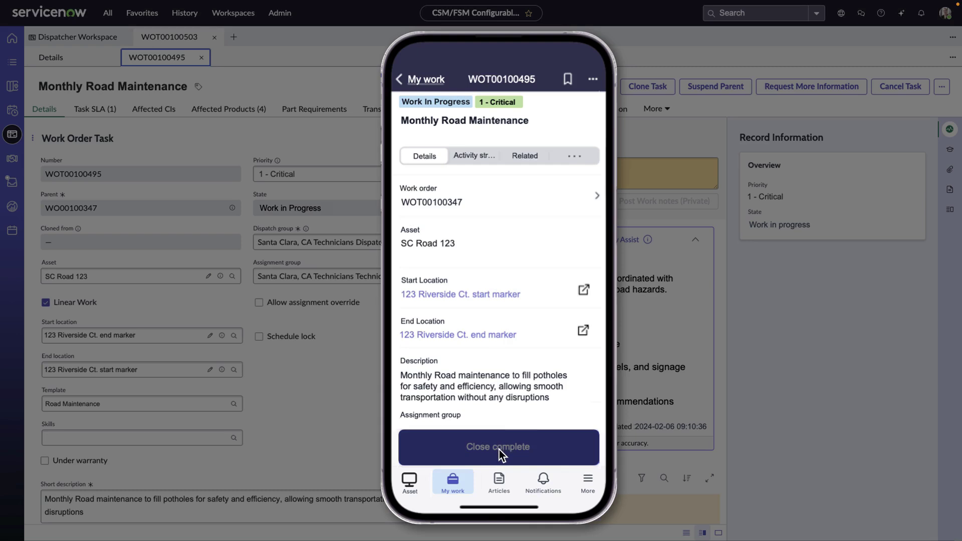
{"action": "left_click", "coordinate": [499, 450]}
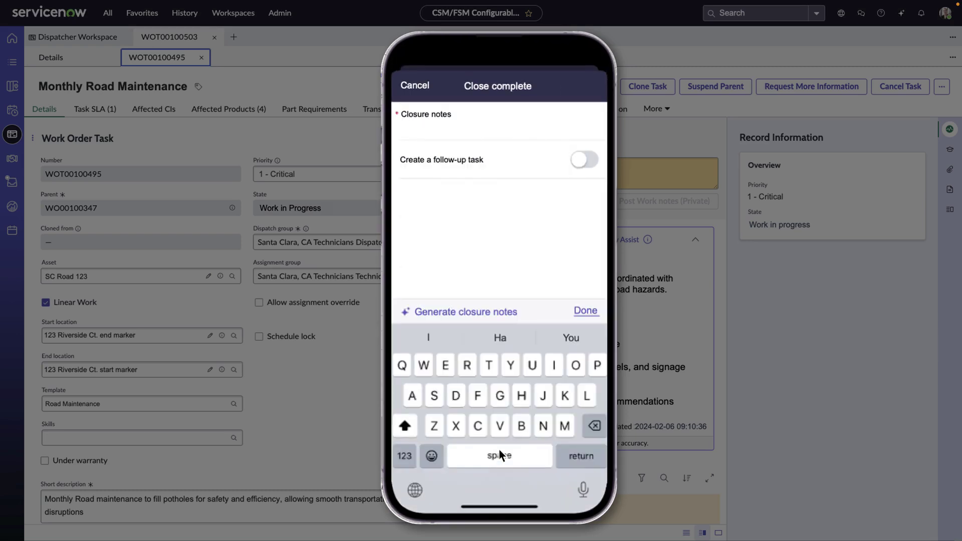
{"action": "left_click", "coordinate": [465, 316]}
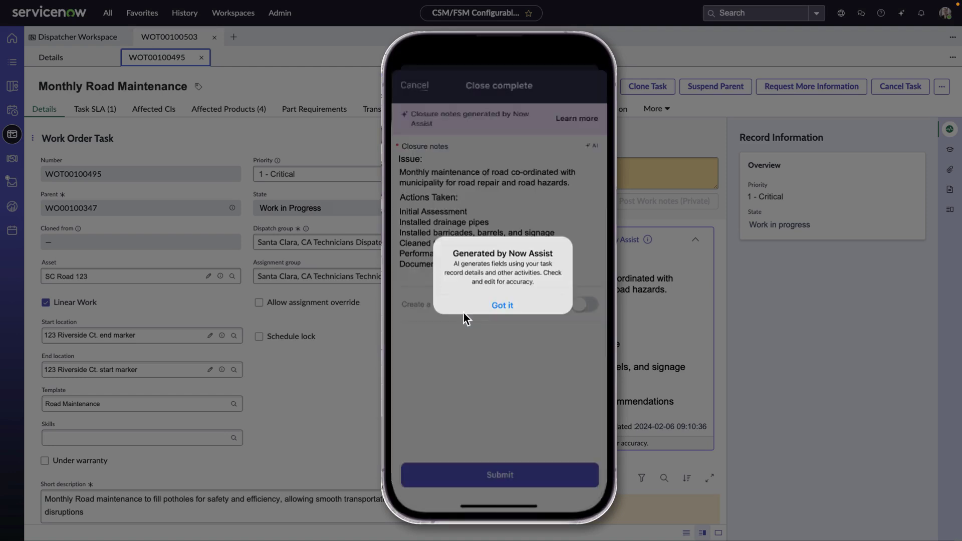
{"action": "left_click", "coordinate": [503, 307]}
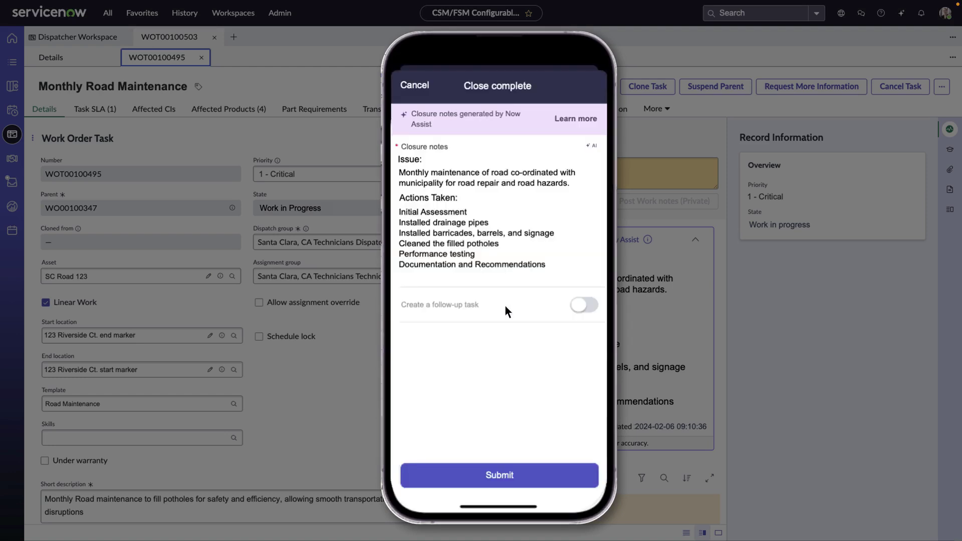
{"action": "left_click", "coordinate": [500, 476]}
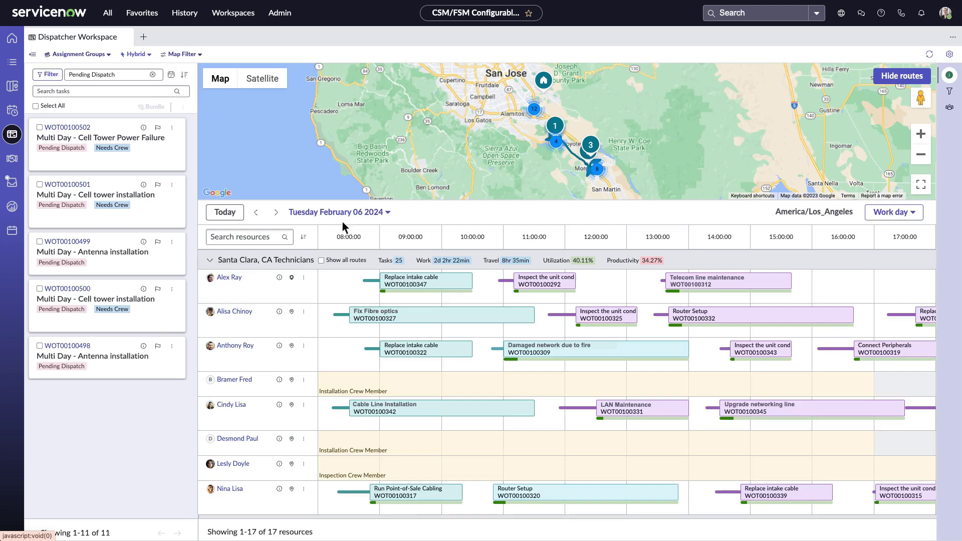
Step: Push task WOT00100502 (Cell Tower Power Failure) to the marketplace as a new request
{"action": "left_click", "coordinate": [138, 162]}
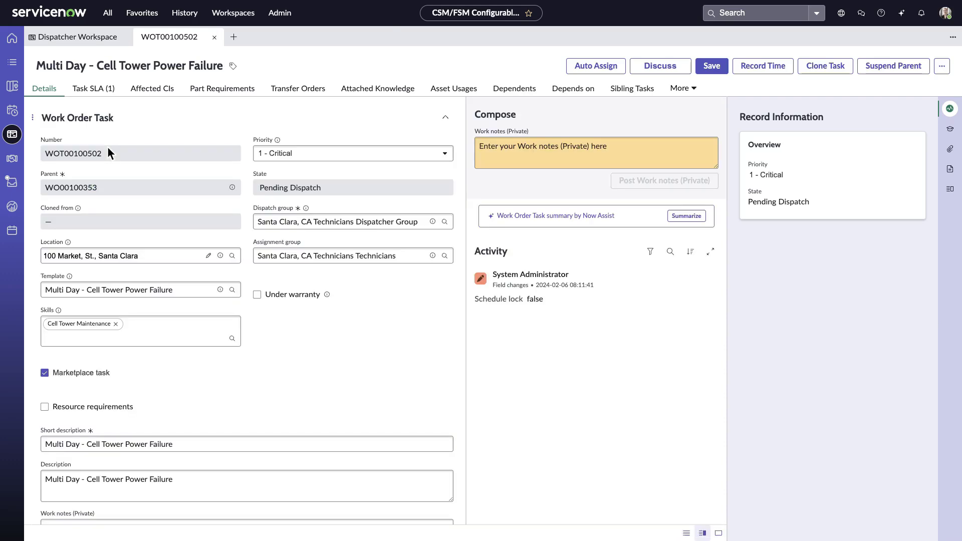
{"action": "left_click", "coordinate": [942, 68]}
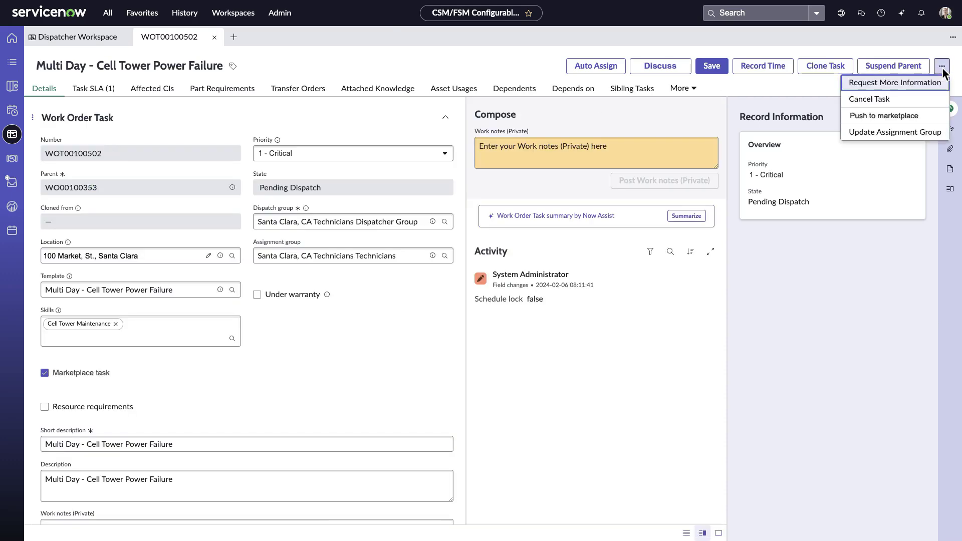
{"action": "left_click", "coordinate": [893, 116]}
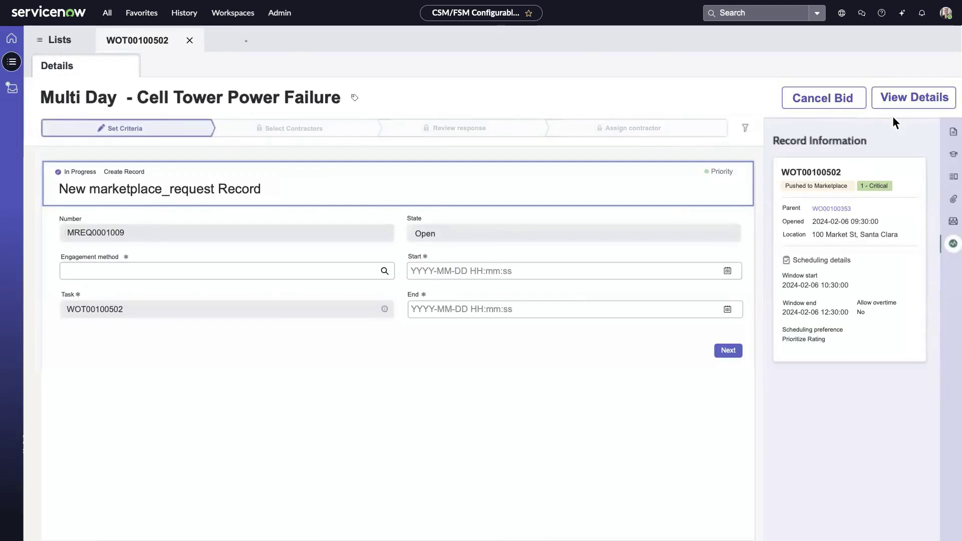
Step: Push a Time and cost based marketplace request to Acme Power, Secure Cell and Jean Power
{"action": "left_click", "coordinate": [384, 271]}
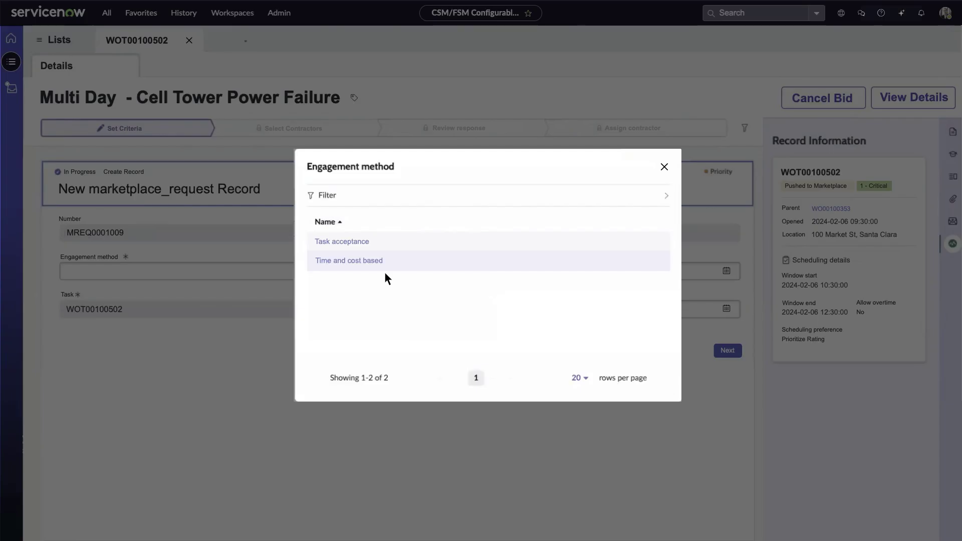
{"action": "left_click", "coordinate": [491, 262]}
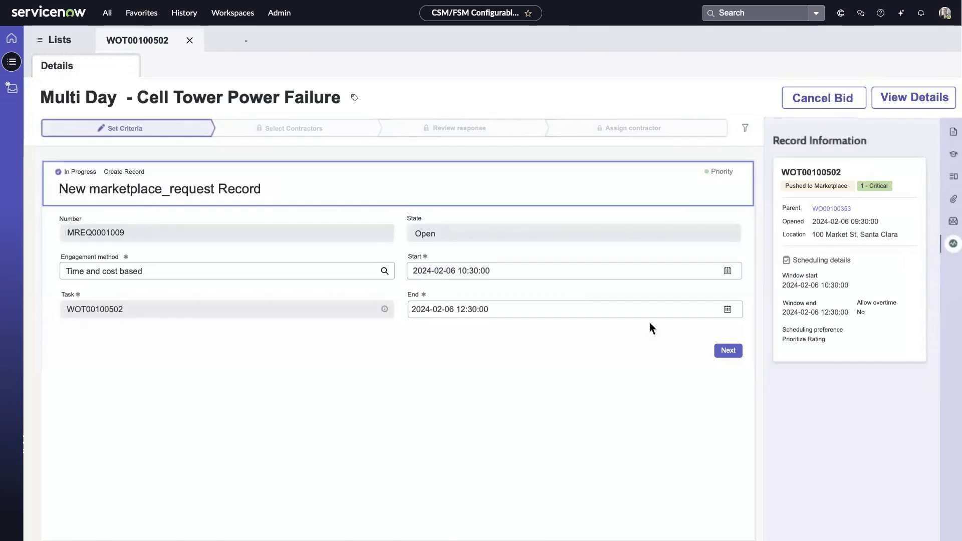
{"action": "left_click", "coordinate": [727, 351]}
{"action": "left_click", "coordinate": [76, 255]}
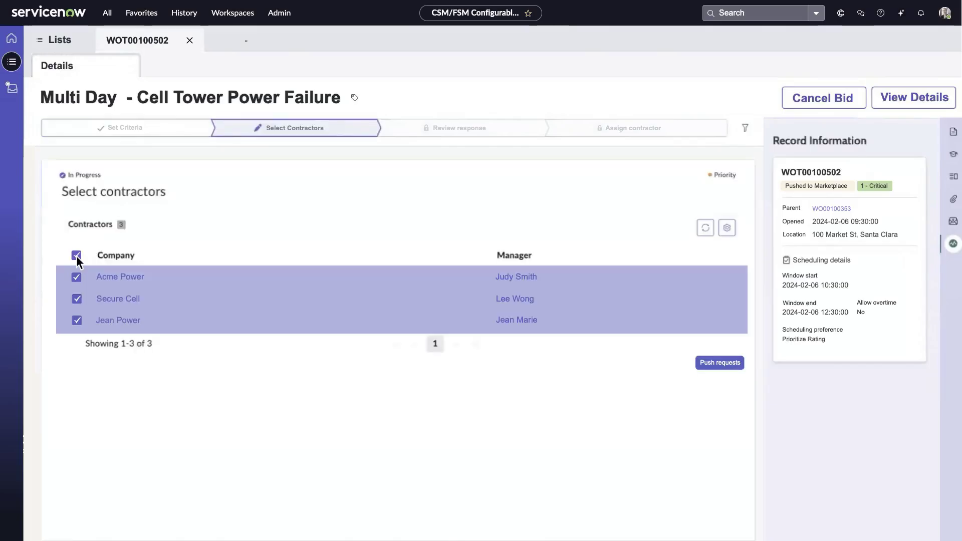
{"action": "left_click", "coordinate": [719, 364]}
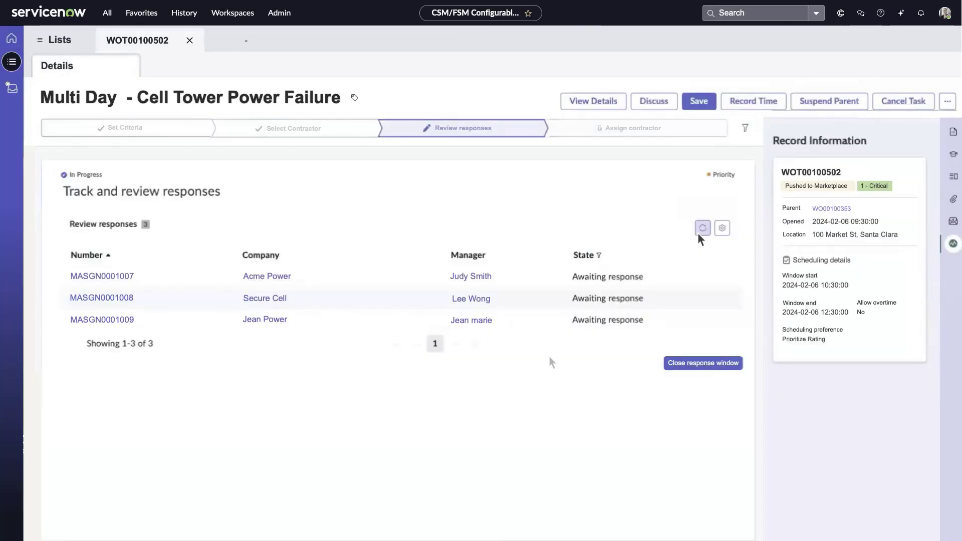
Step: Refresh the contractor responses and review Acme Power's response details
{"action": "left_click", "coordinate": [702, 228]}
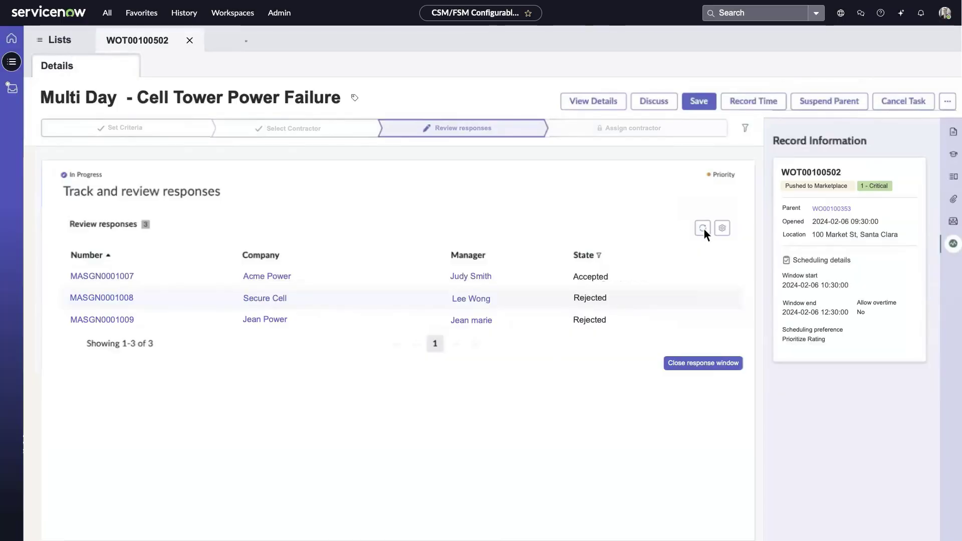
{"action": "left_click", "coordinate": [109, 279]}
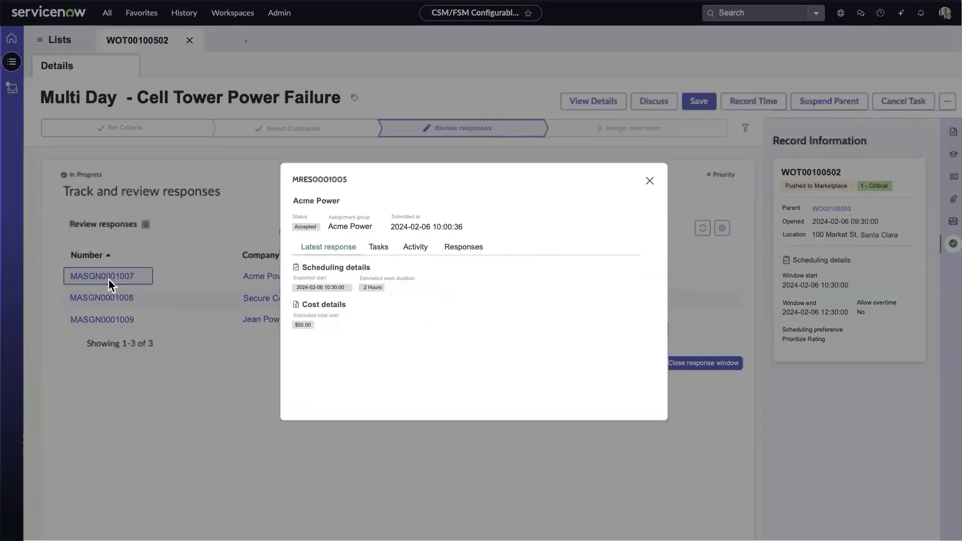
{"action": "left_click", "coordinate": [650, 180]}
Step: Close the response window and assign task WOT00100502 to Acme Power
{"action": "left_click", "coordinate": [703, 364]}
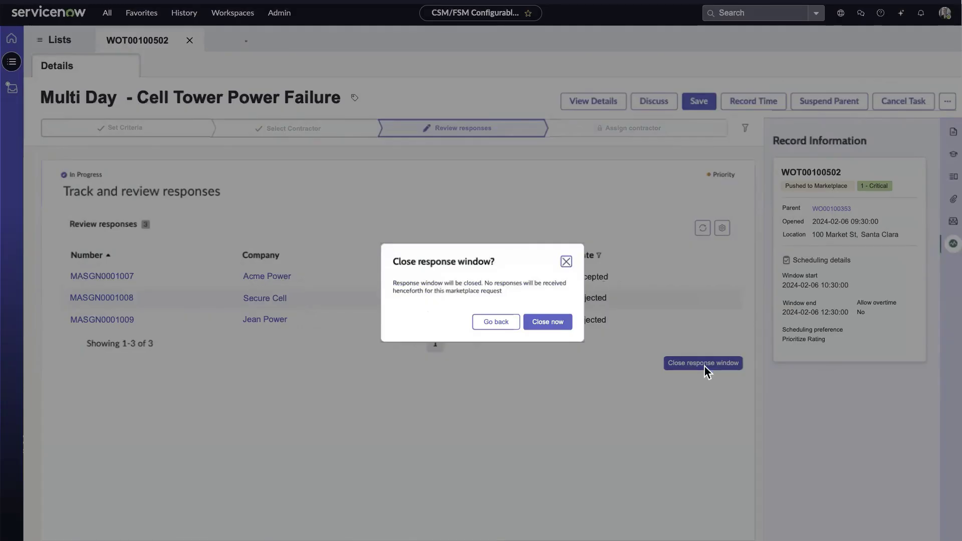
{"action": "left_click", "coordinate": [548, 322]}
{"action": "left_click", "coordinate": [75, 279]}
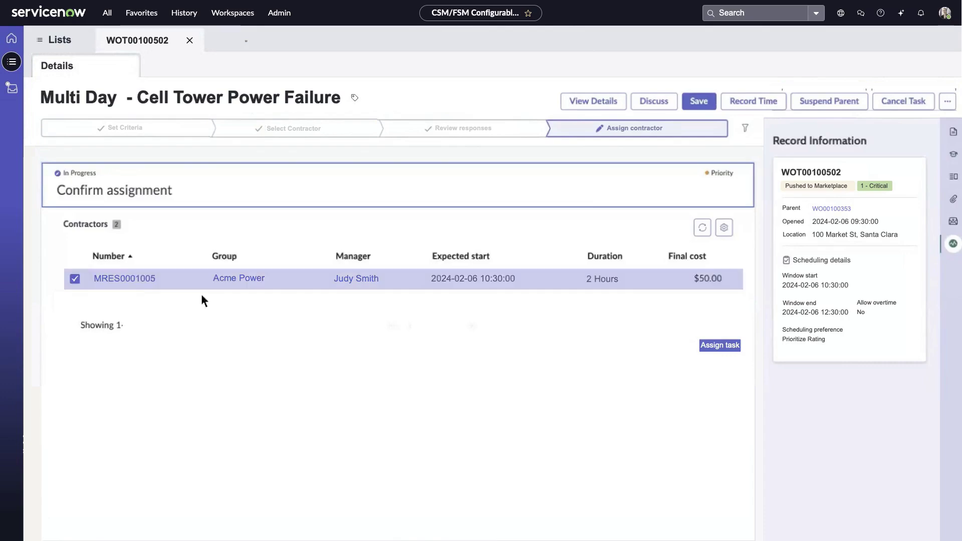
{"action": "left_click", "coordinate": [719, 345]}
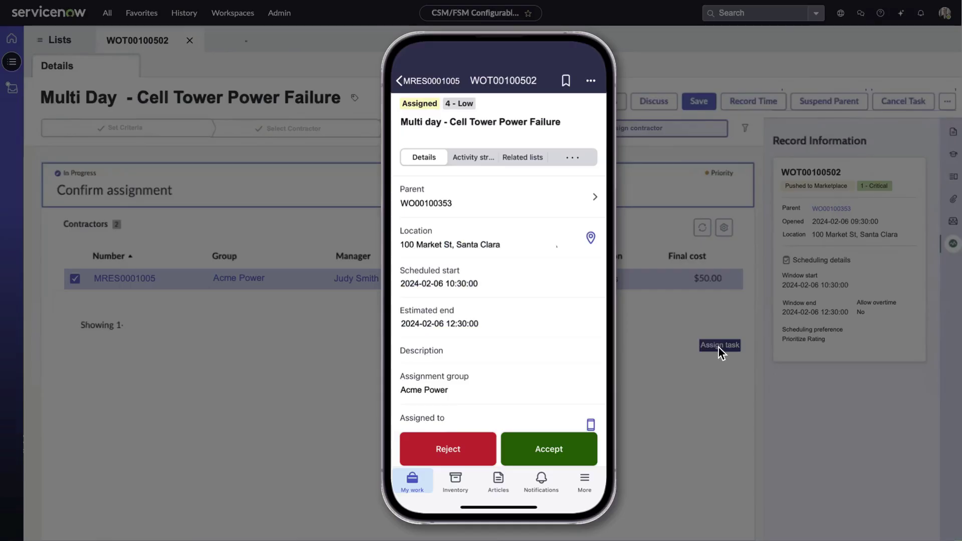